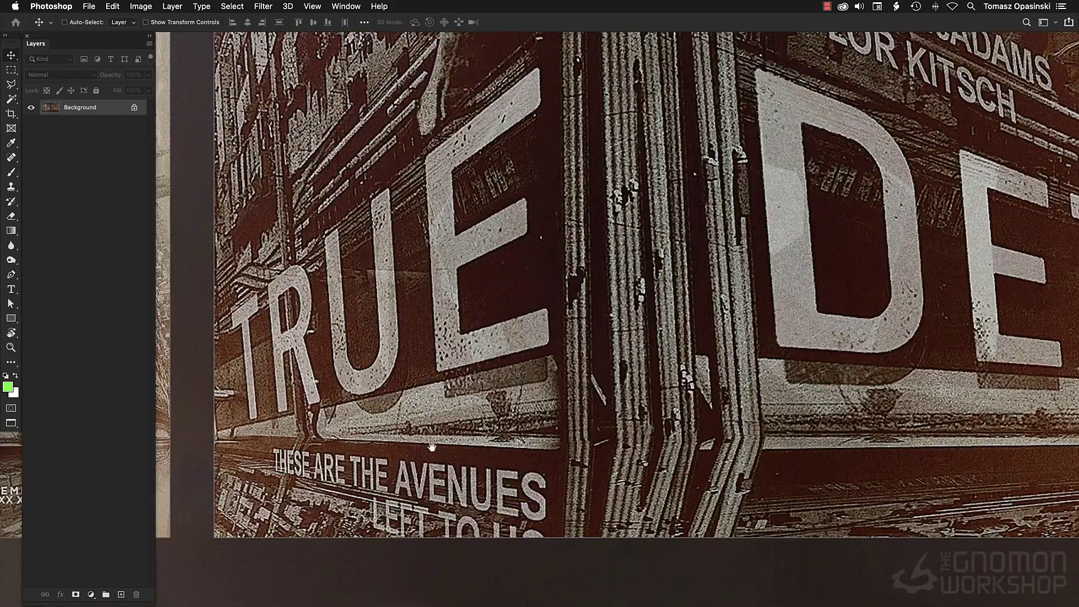
{"action": "scroll", "coordinate": [523, 518], "scroll_direction": "up", "scroll_amount": 5}
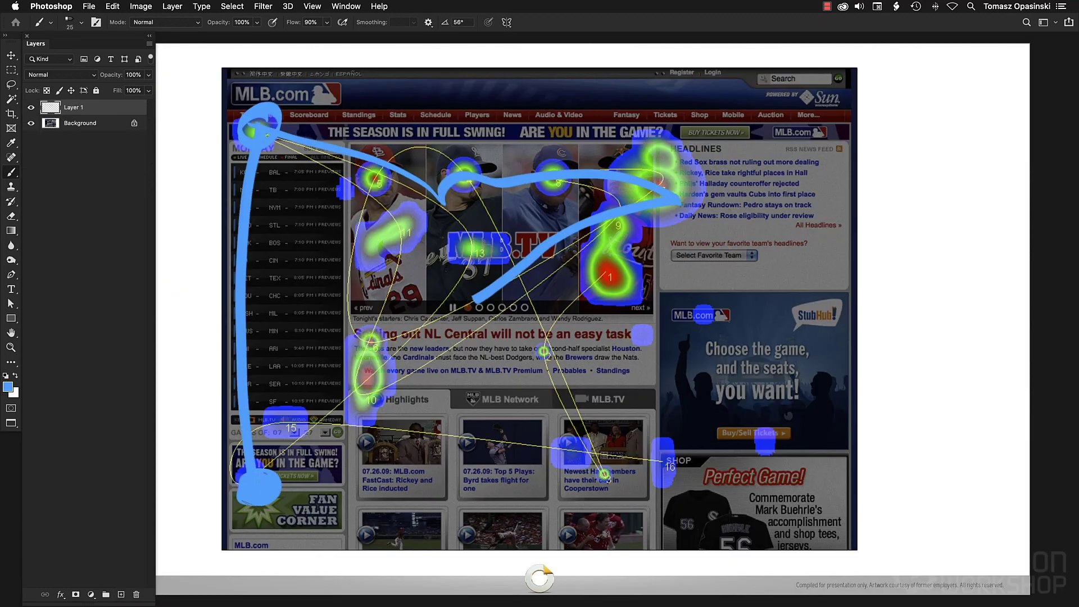
Step: Paint a blue loop over the heatmap on Layer 1, then close the heatmap document
{"action": "left_click_drag", "start_coordinate": [337, 354], "coordinate": [404, 253]}
{"action": "key", "text": "super+w"}
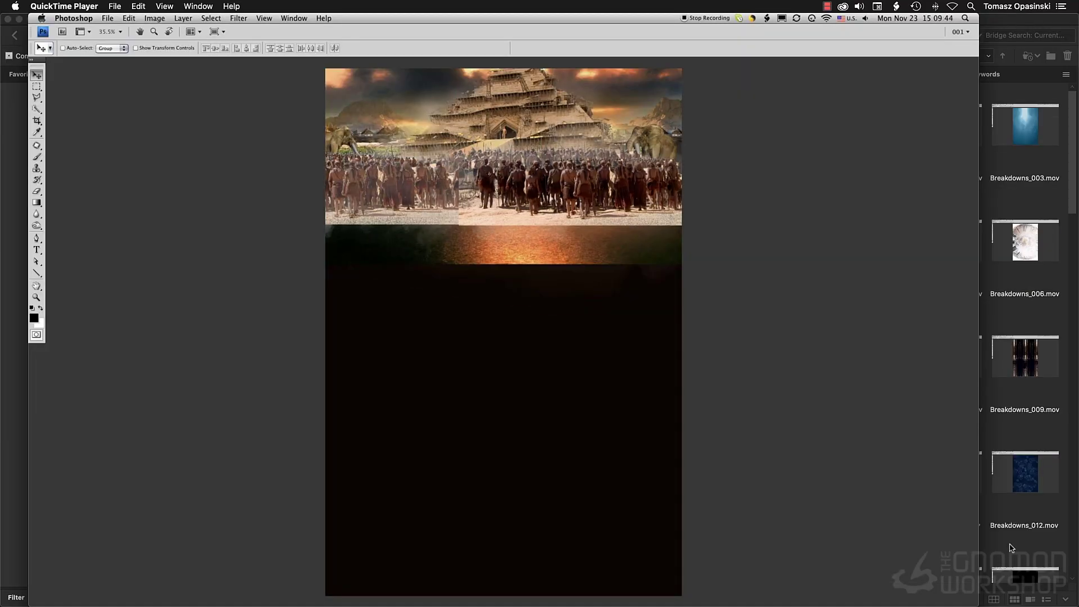